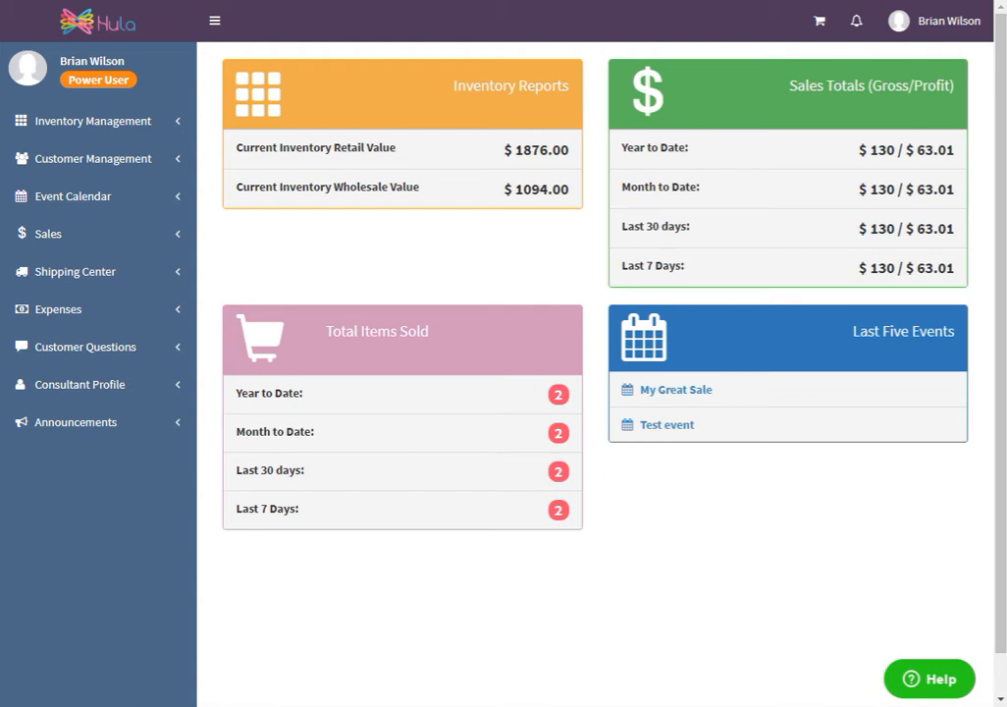
Start creating a shipping label for the My Great Sale order from the orders awaiting shipping processing
click(105, 283)
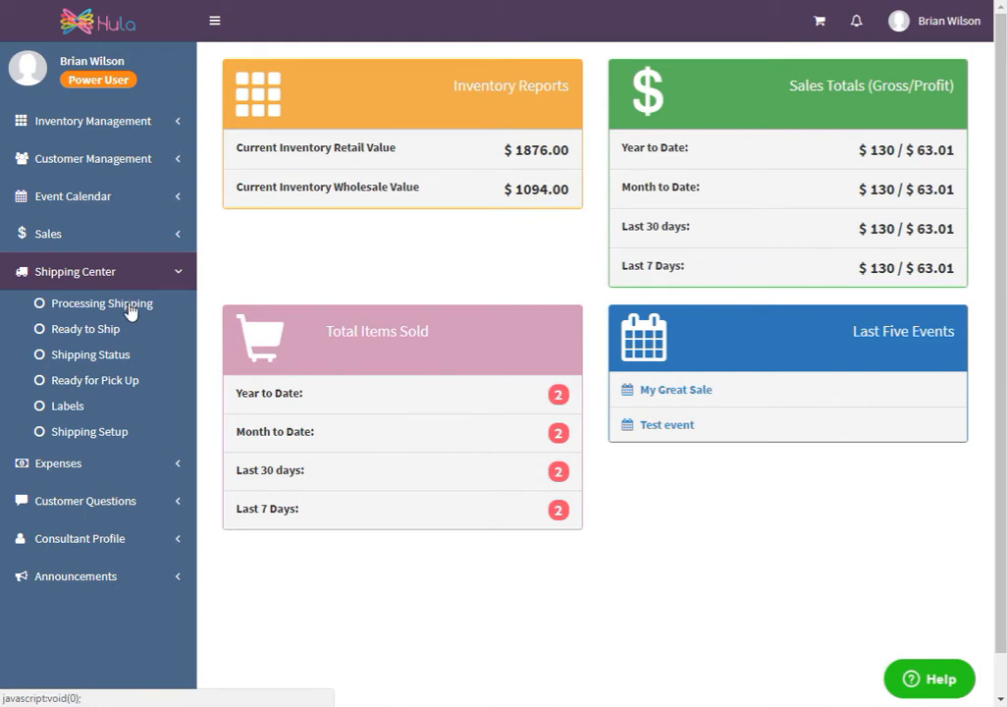
click(130, 308)
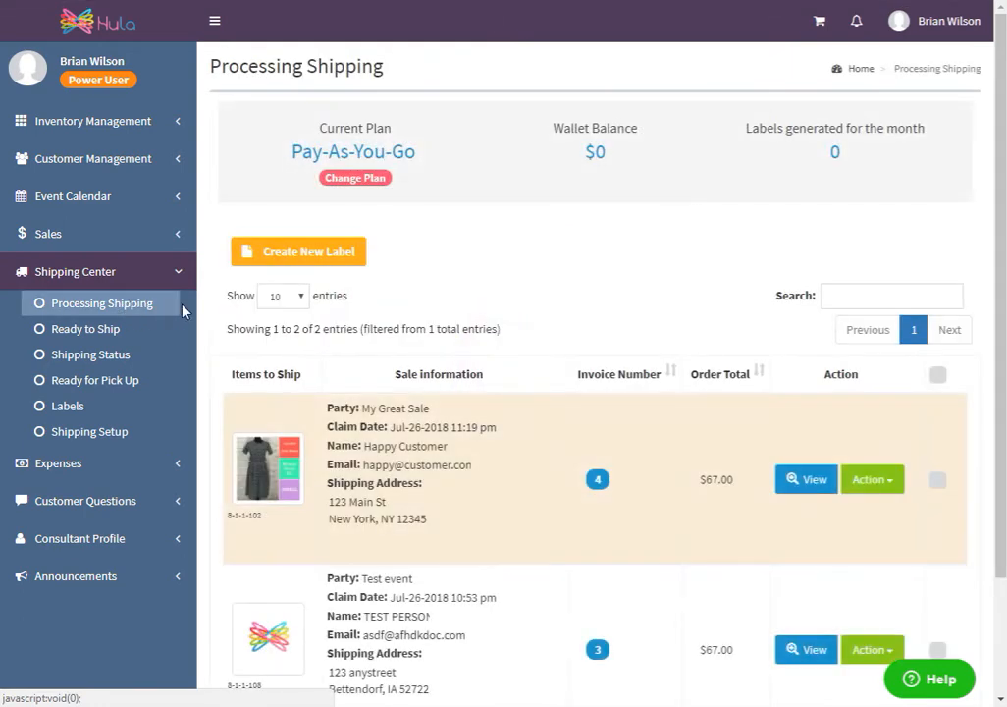
scroll(547, 324, down, 3)
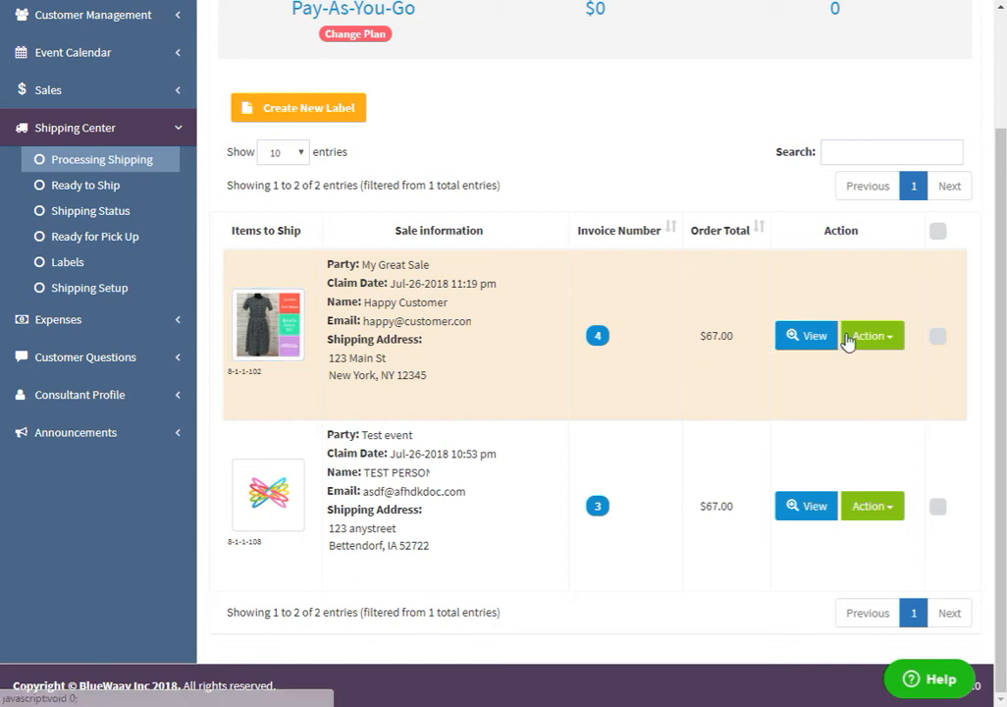
click(884, 338)
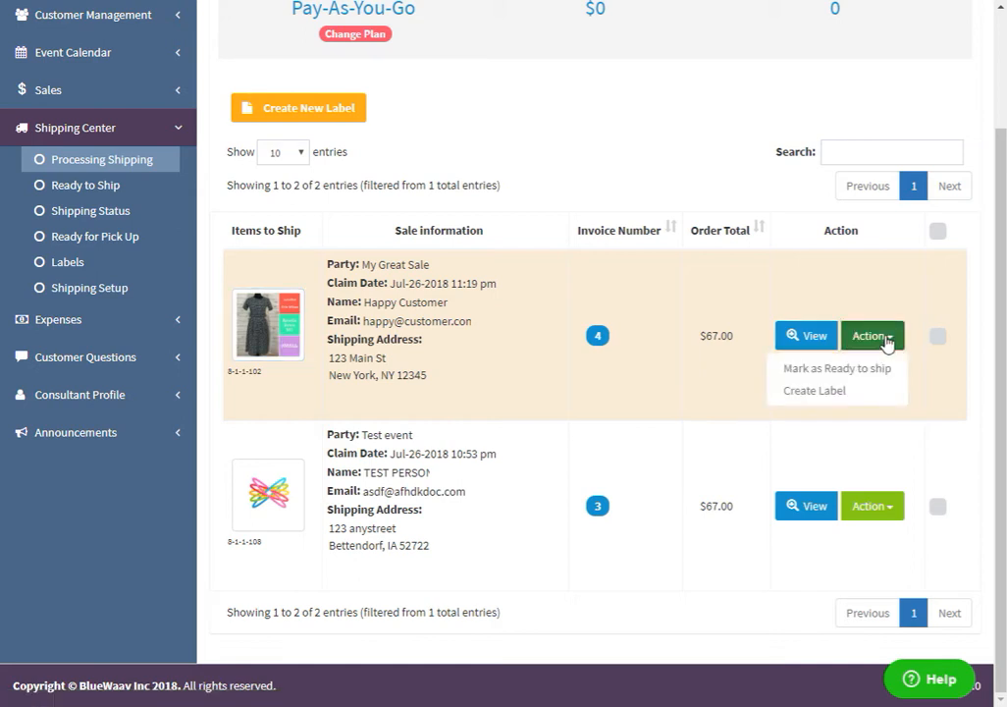
click(846, 392)
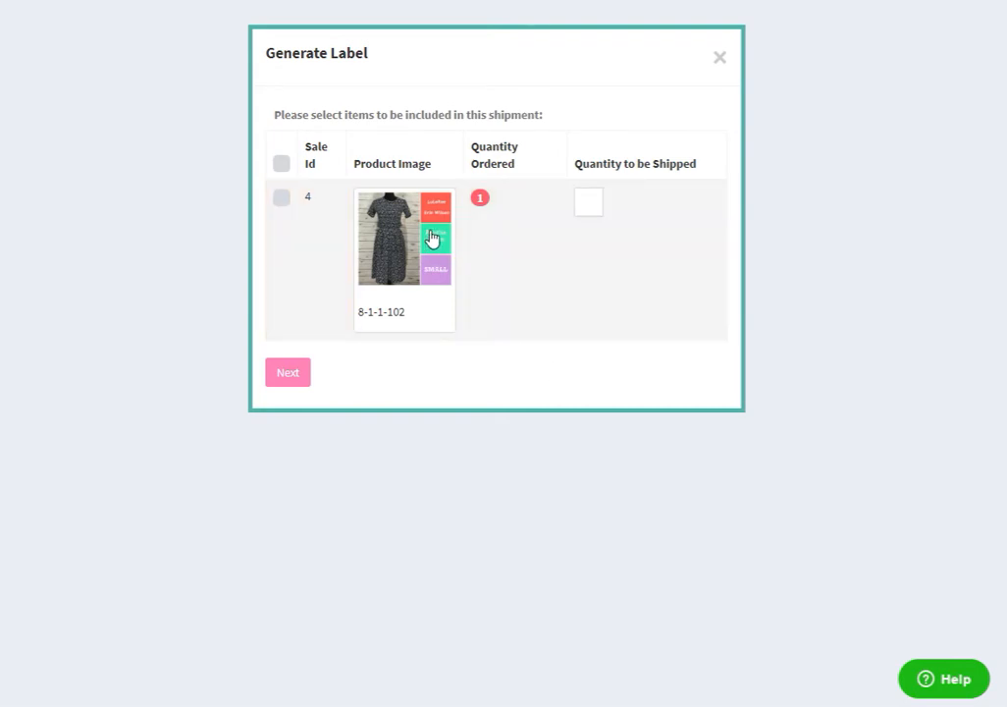
Include the ordered dress in the shipment and validate the customer's address, keeping the option to update the customer information with it
click(281, 200)
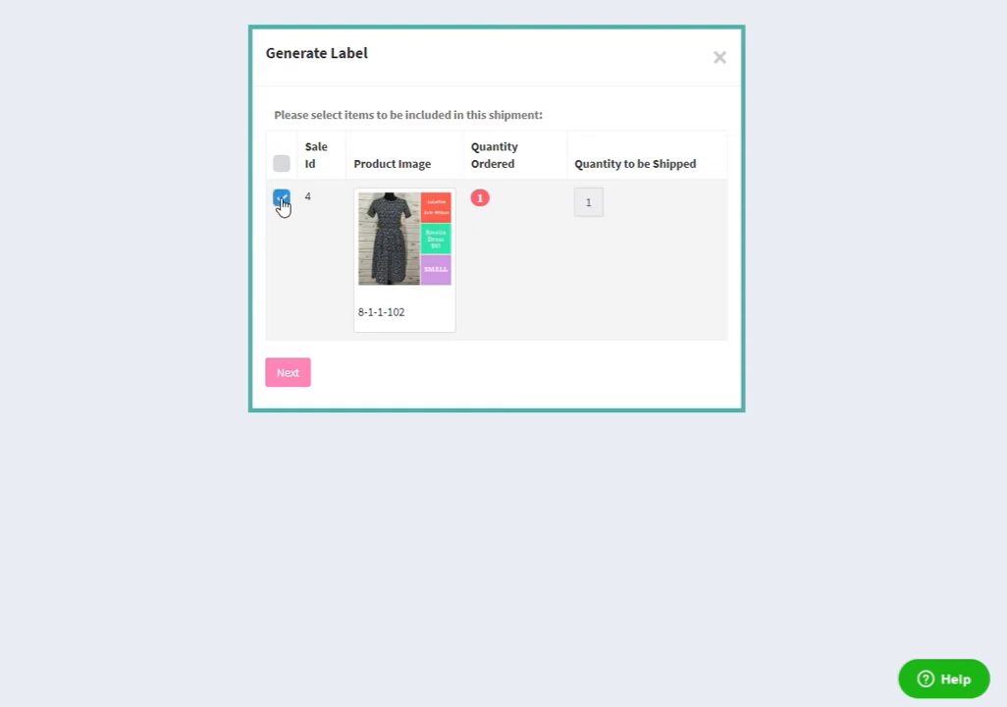
click(291, 373)
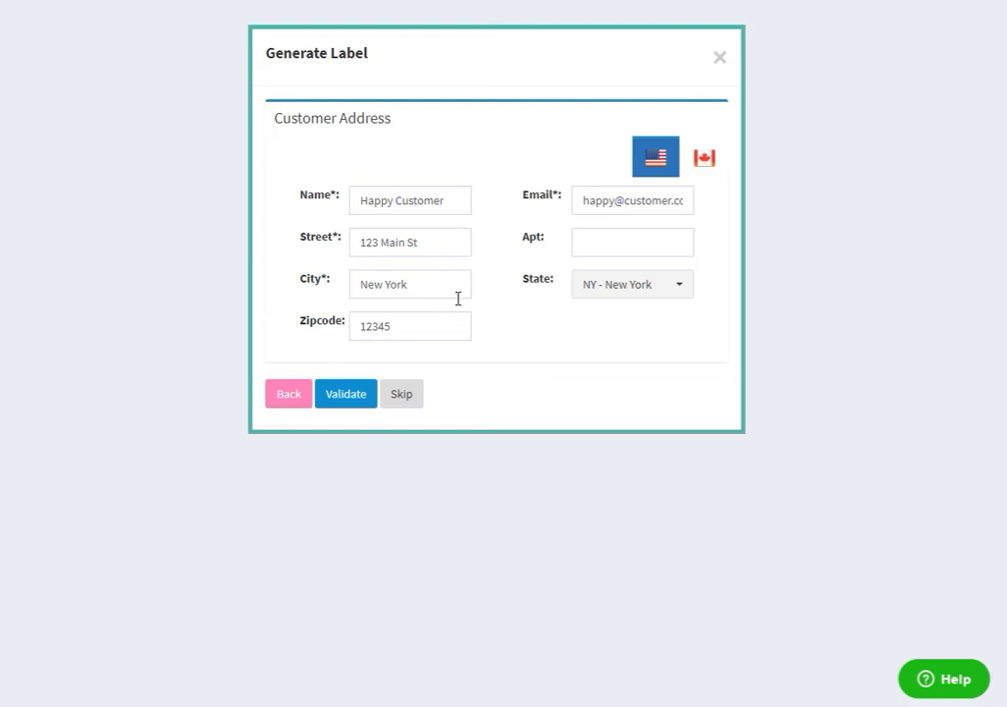
click(354, 402)
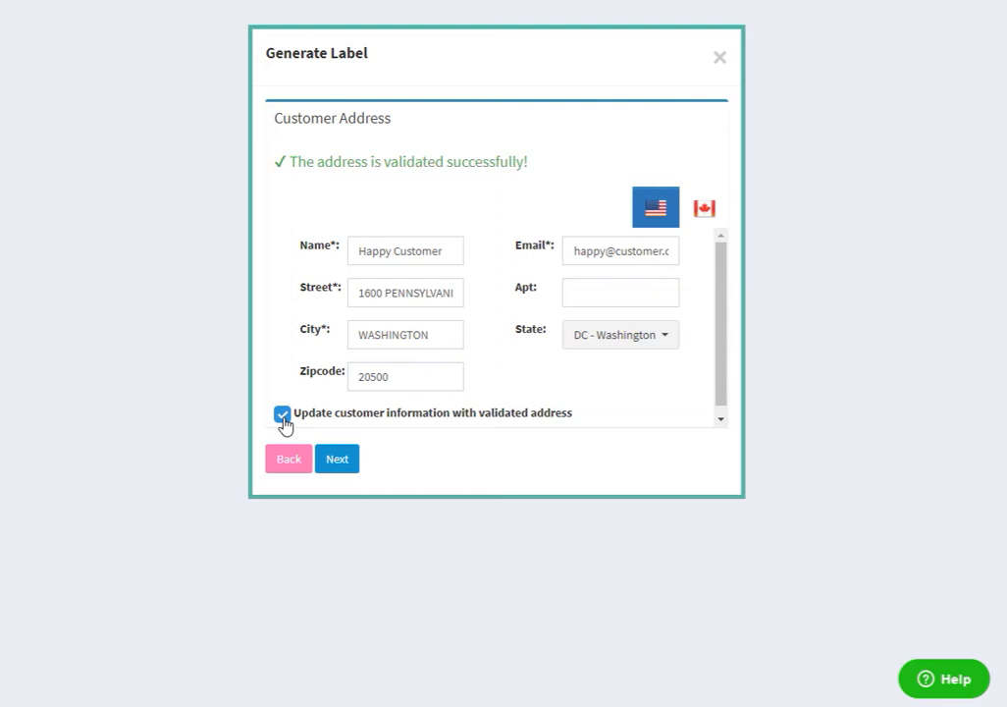
click(338, 461)
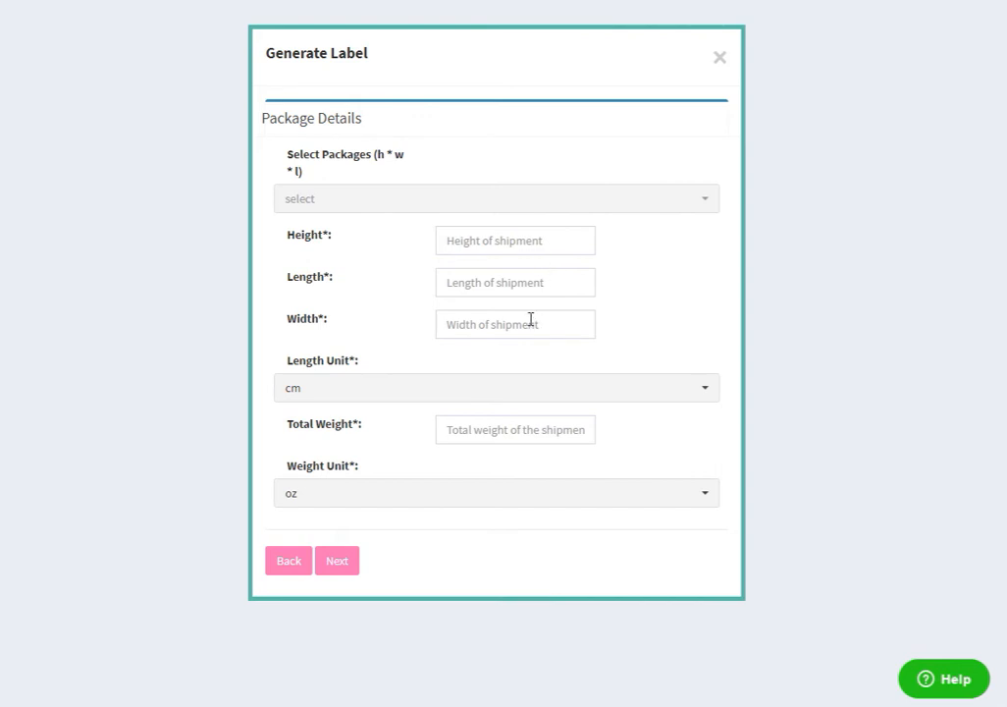
click(657, 393)
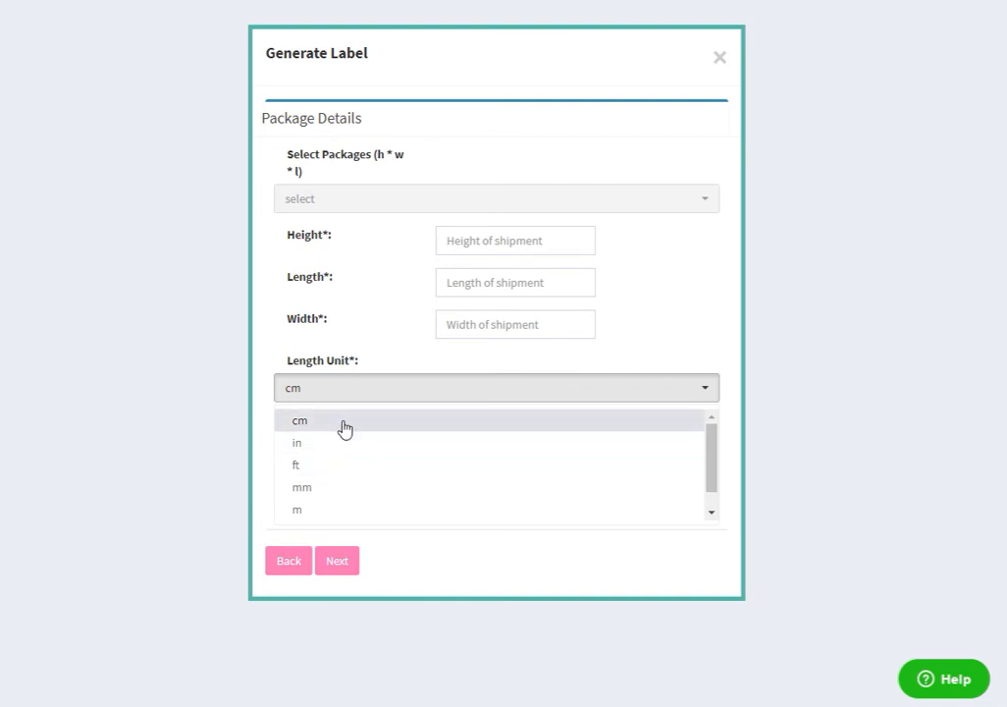
click(385, 397)
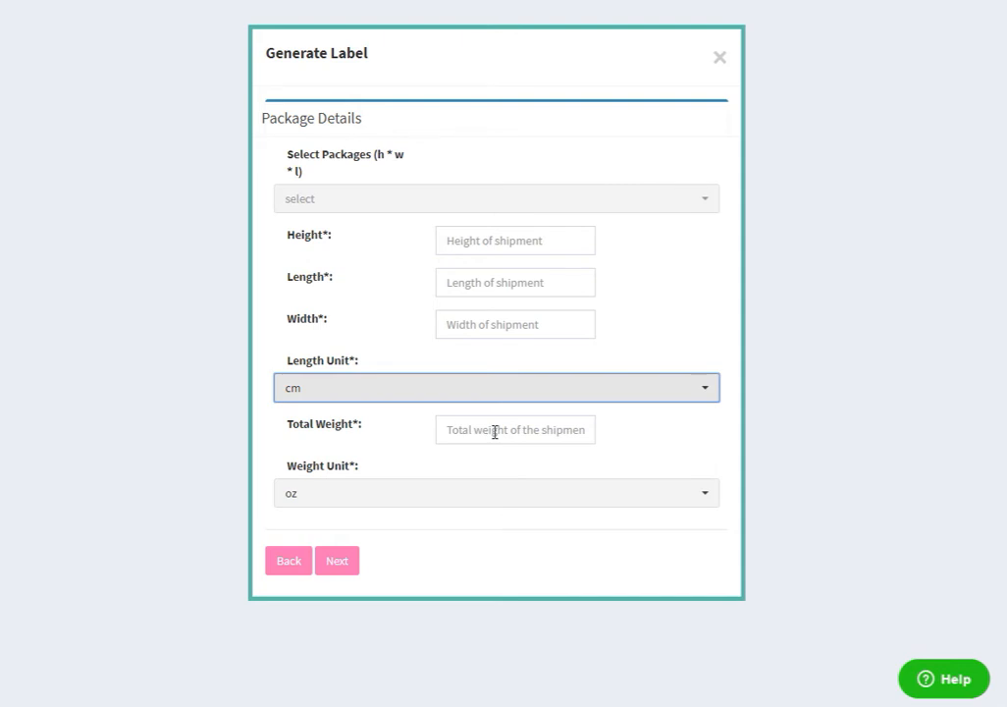
click(474, 503)
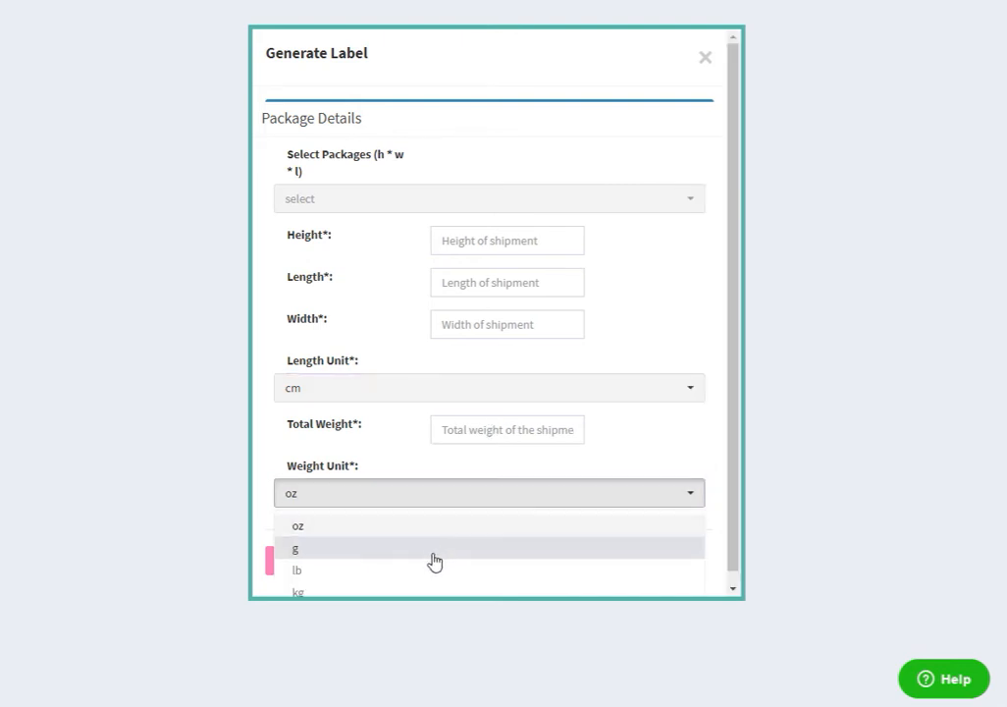
click(445, 499)
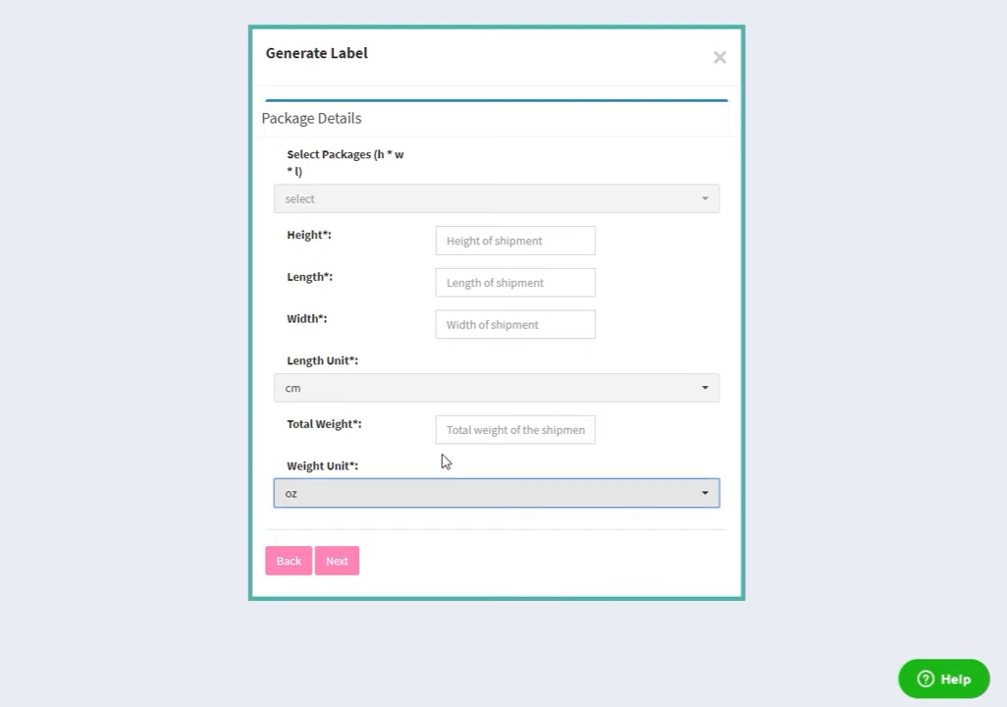
Set the package to Poly-Mailer (6.00 * 9.00 * 3.00 in) with a total weight of 15 oz and continue to the delivery types
click(589, 213)
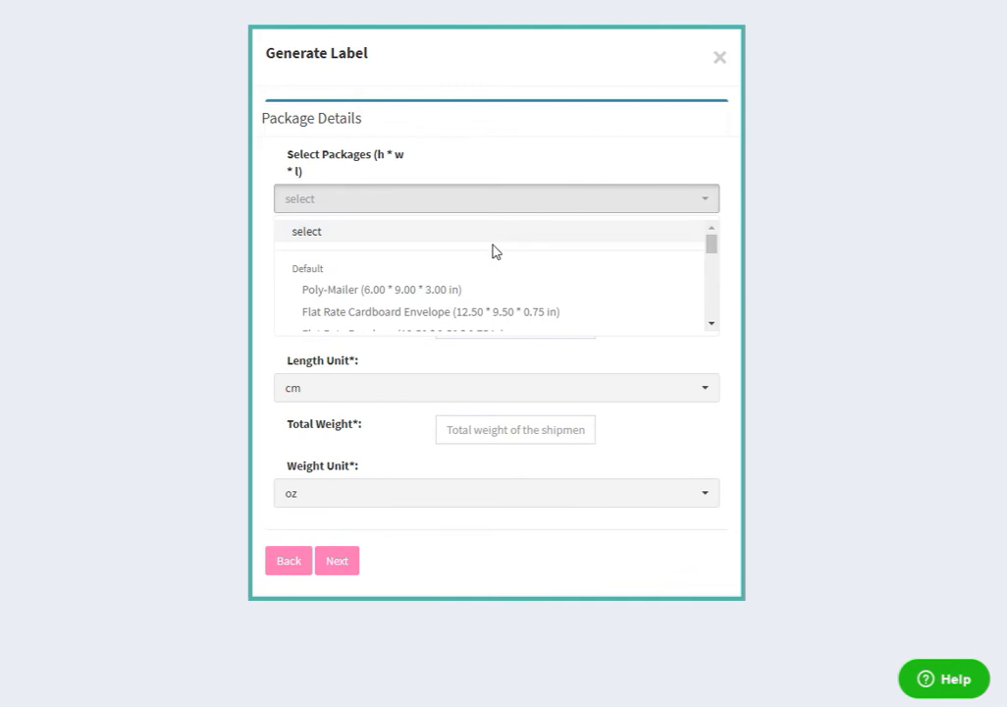
scroll(506, 274, down, 1)
scroll(471, 287, up, 1)
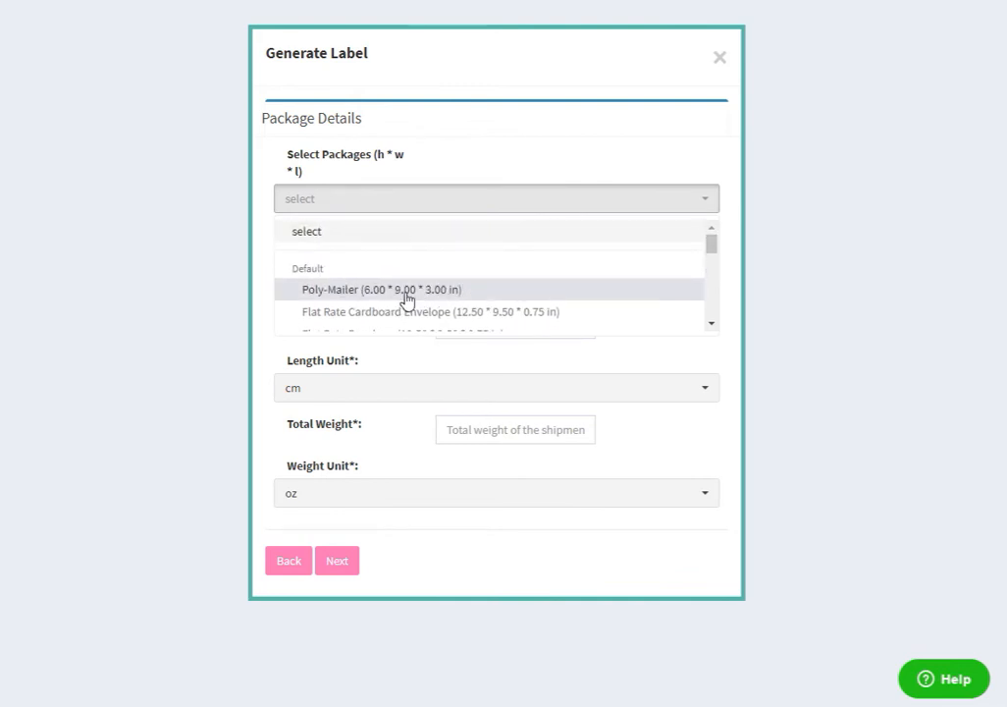
scroll(432, 288, down, 2)
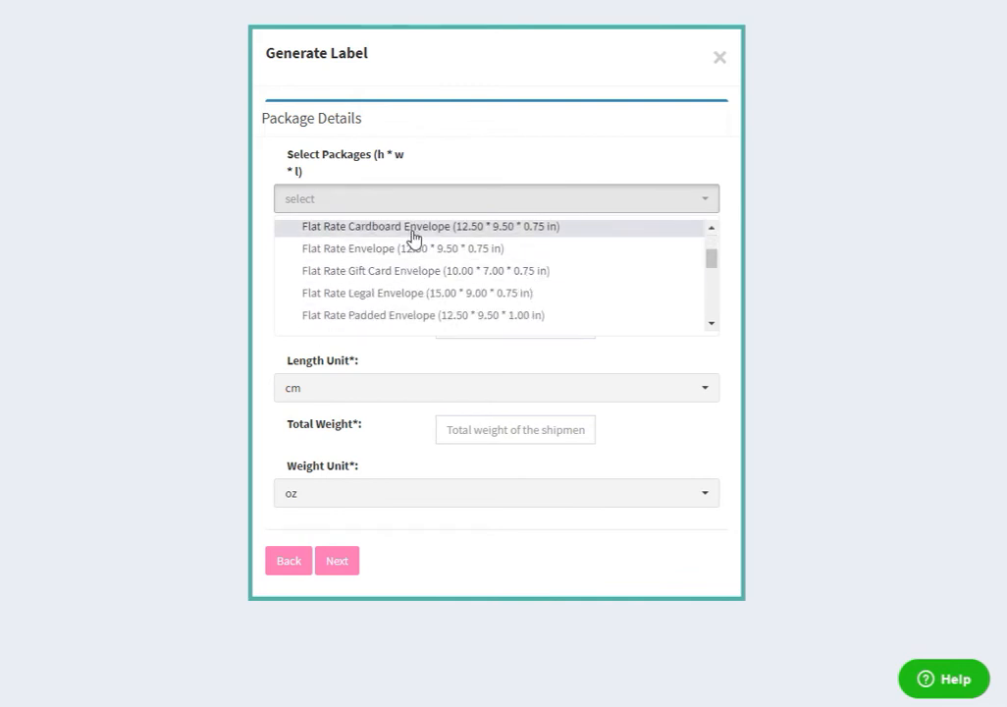
scroll(512, 268, down, 2)
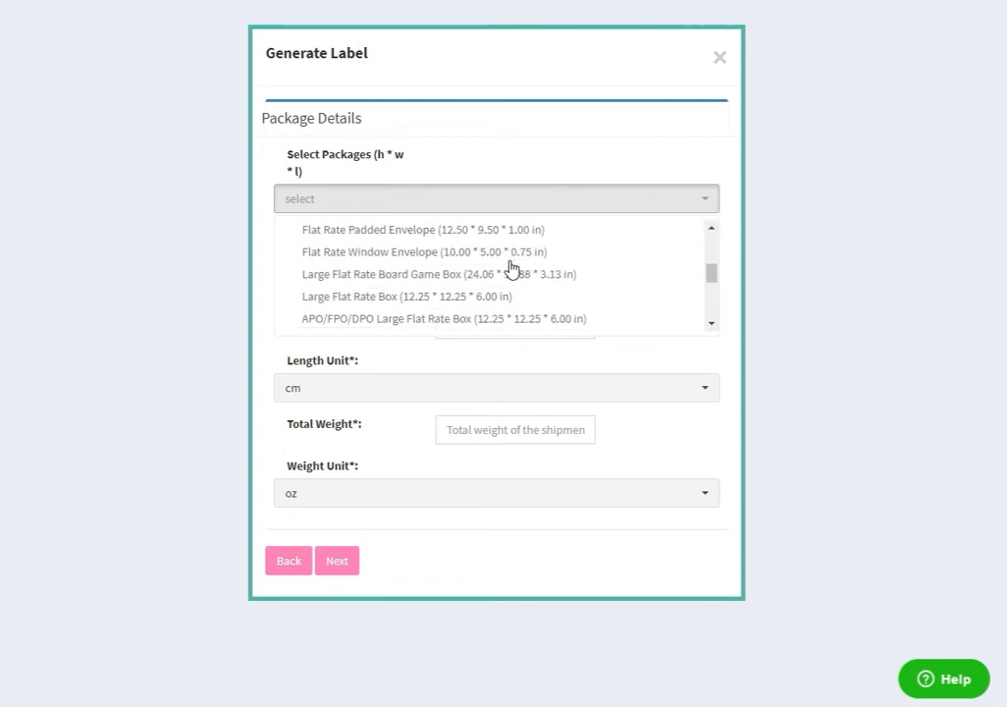
scroll(364, 274, down, 2)
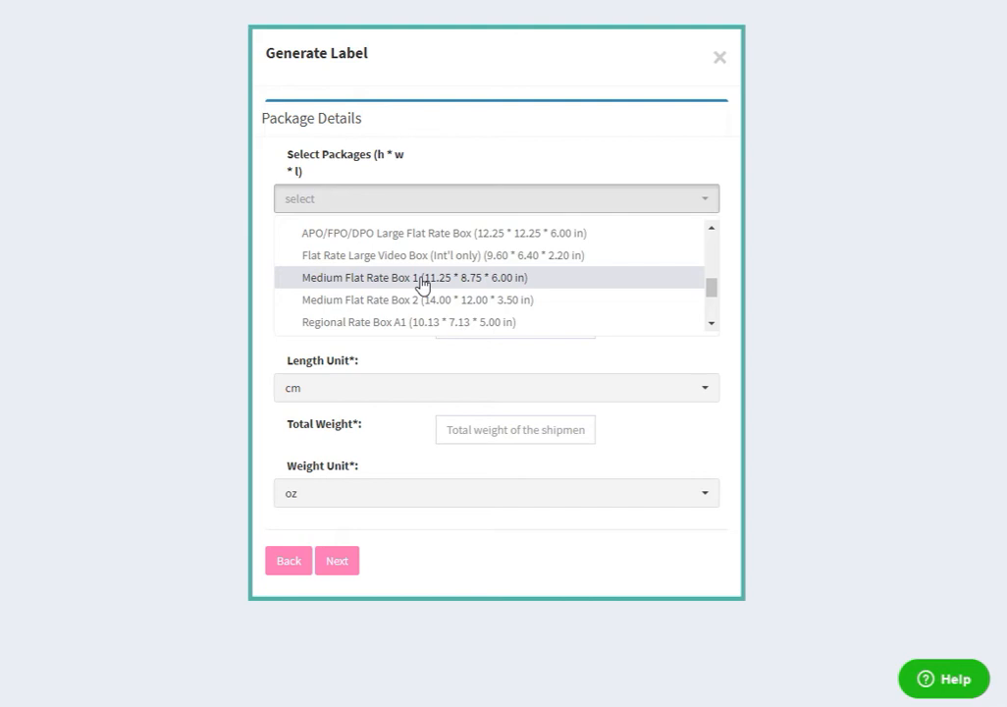
scroll(422, 284, up, 6)
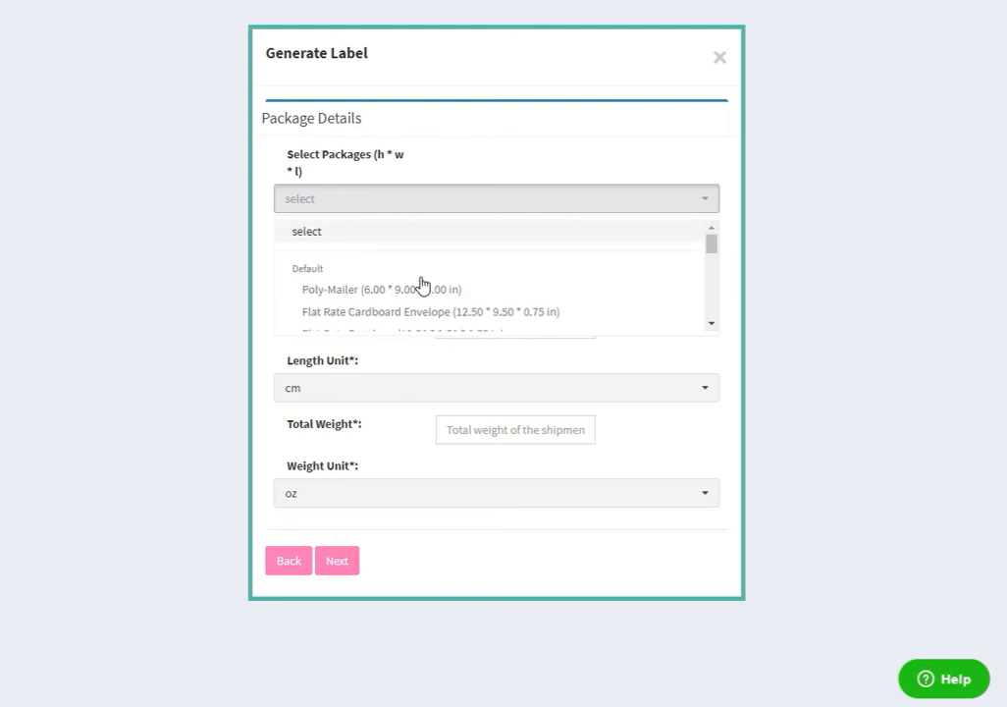
click(423, 291)
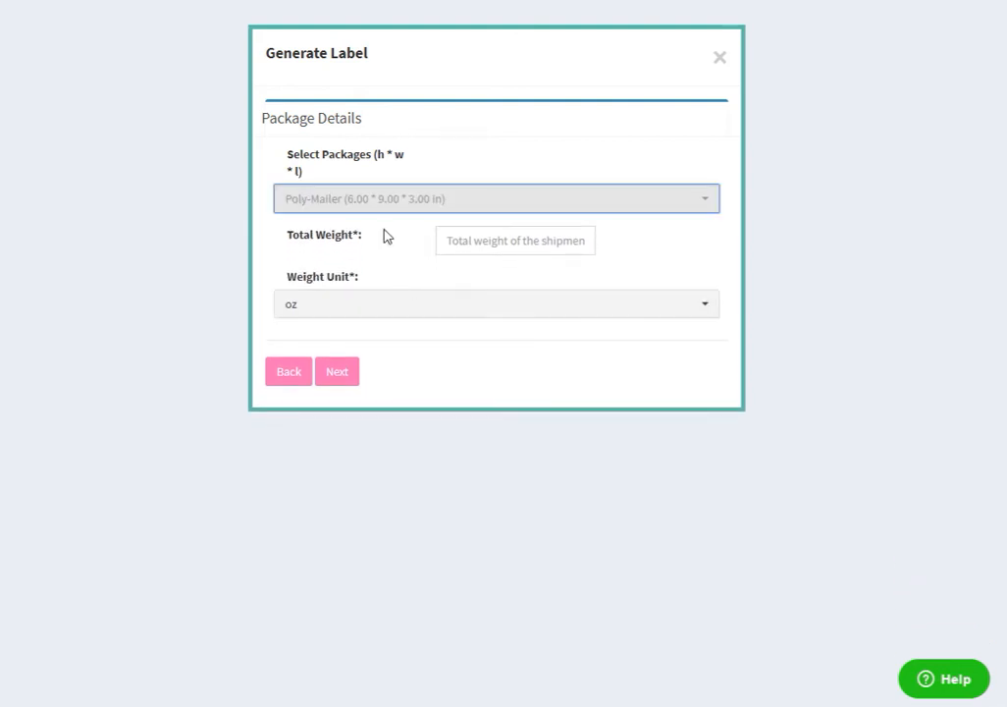
click(486, 241)
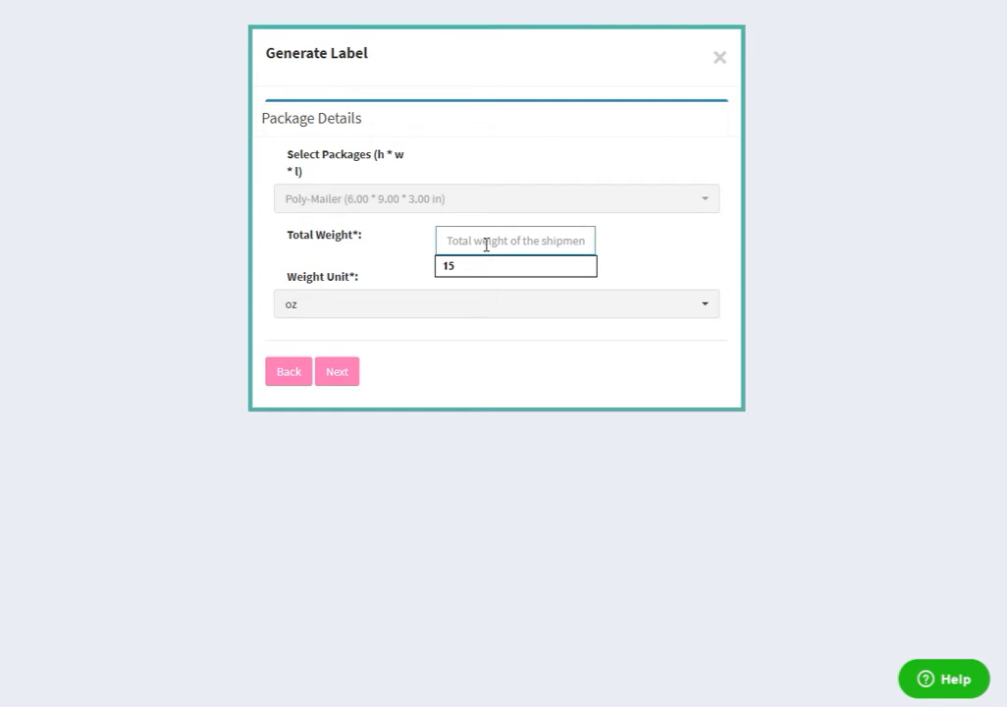
click(467, 271)
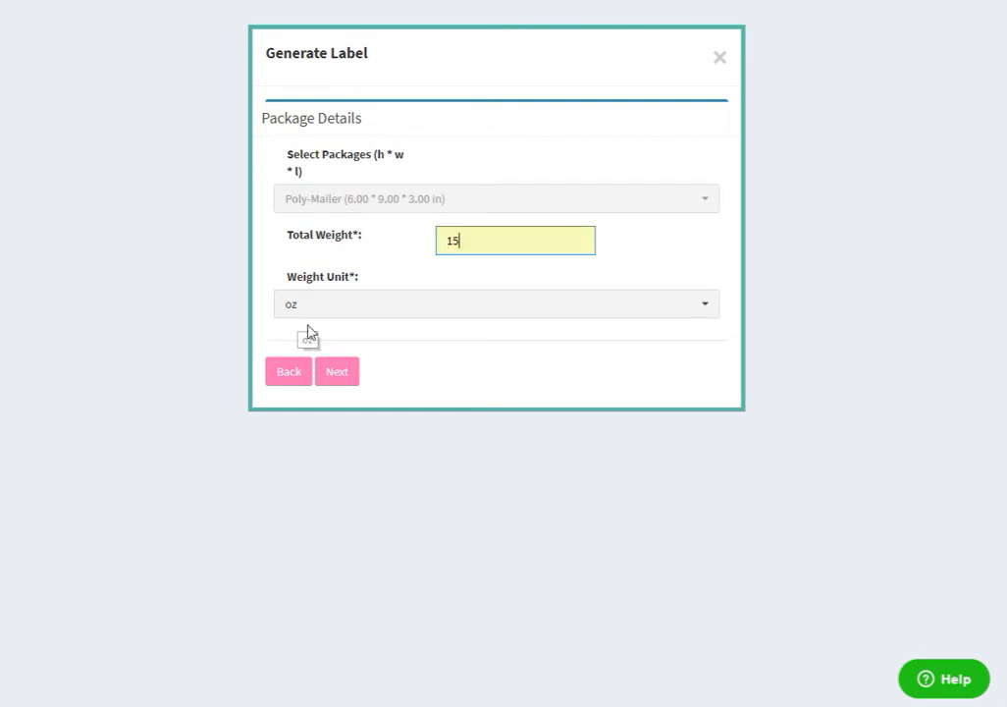
click(342, 373)
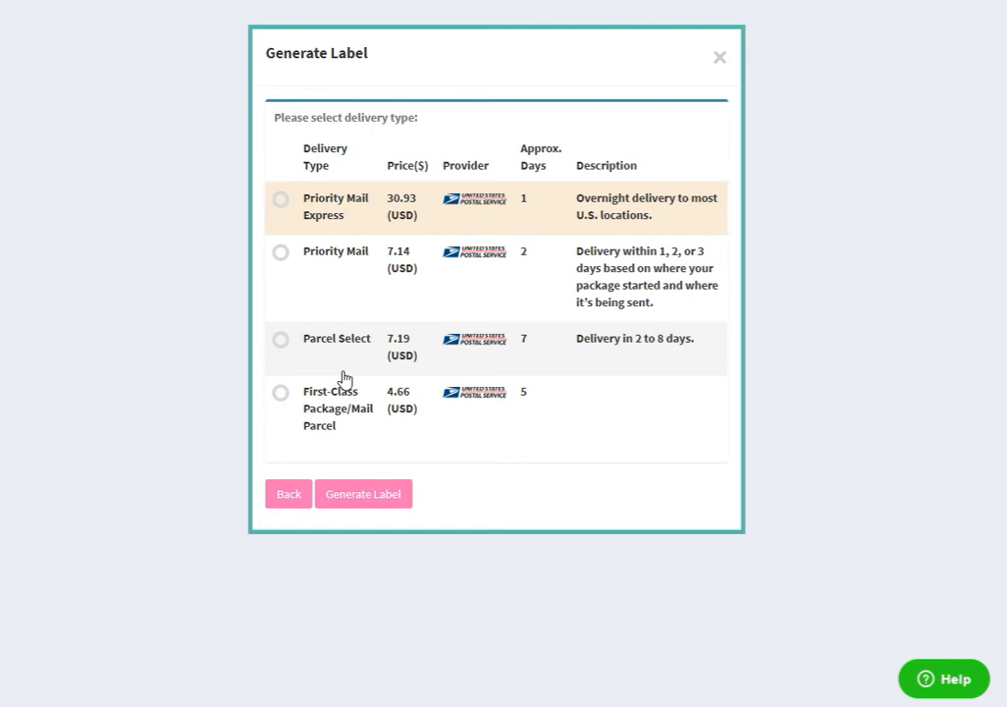
Try to generate the label with First-Class Package/Mail Parcel delivery, and close the label dialog
click(423, 349)
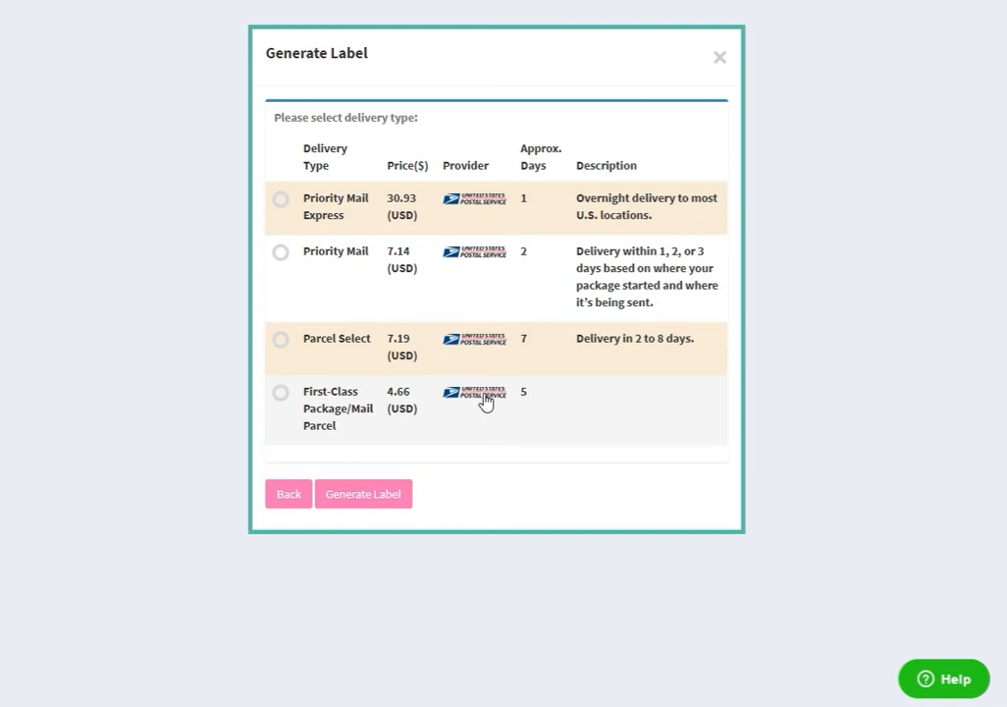
click(280, 395)
click(389, 501)
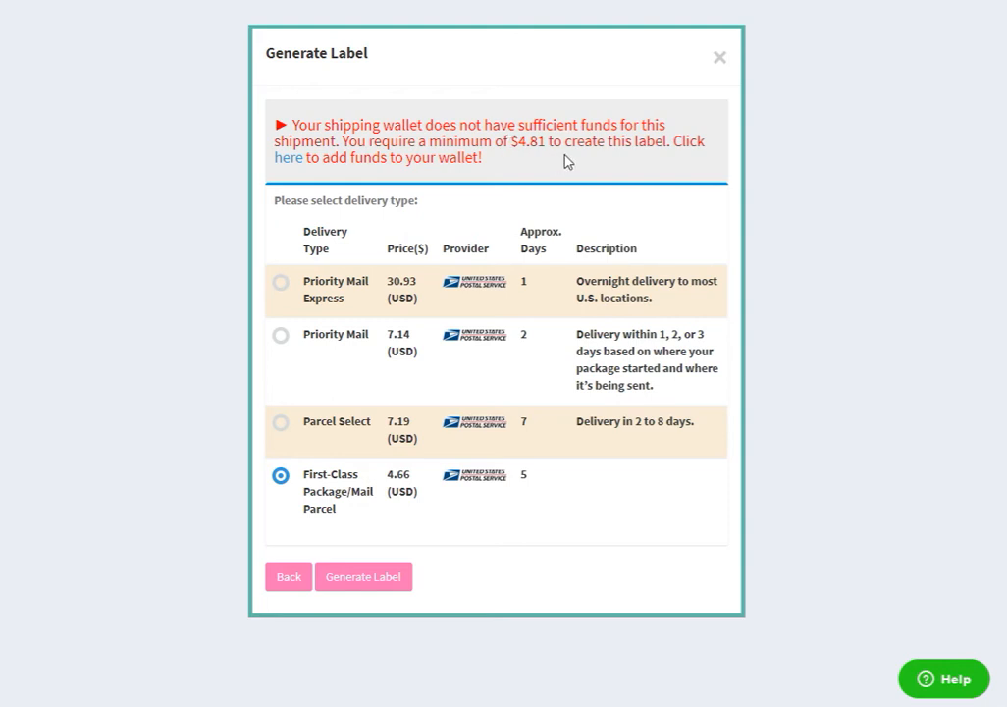
click(720, 59)
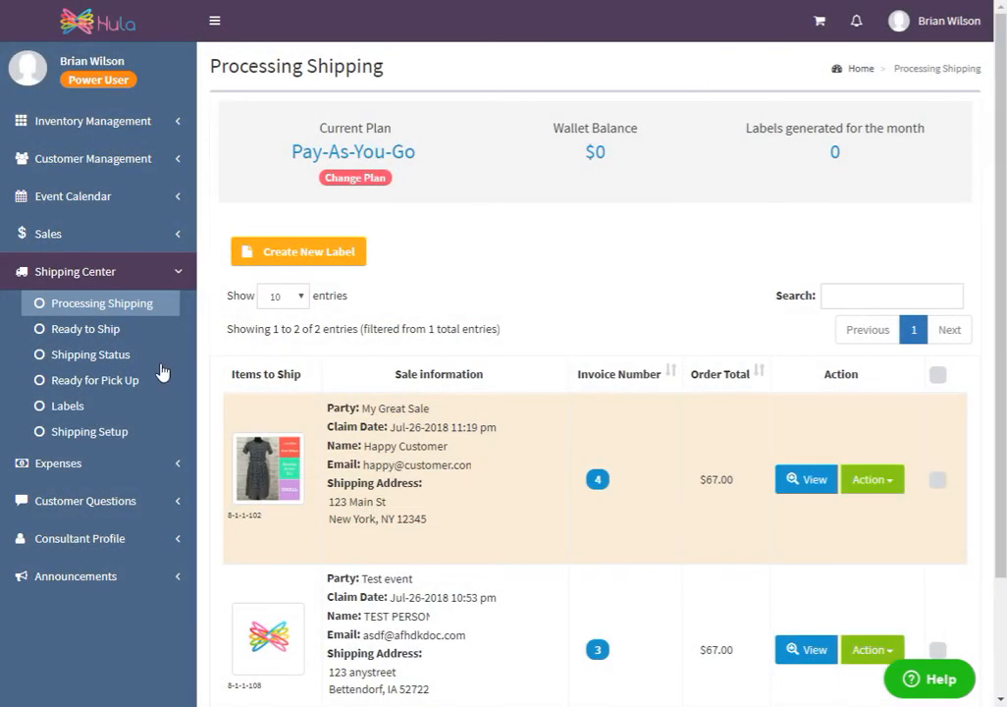
Open the shipping setup and review the monthly label plans offered as alternatives to Pay-As-You-Go
click(111, 437)
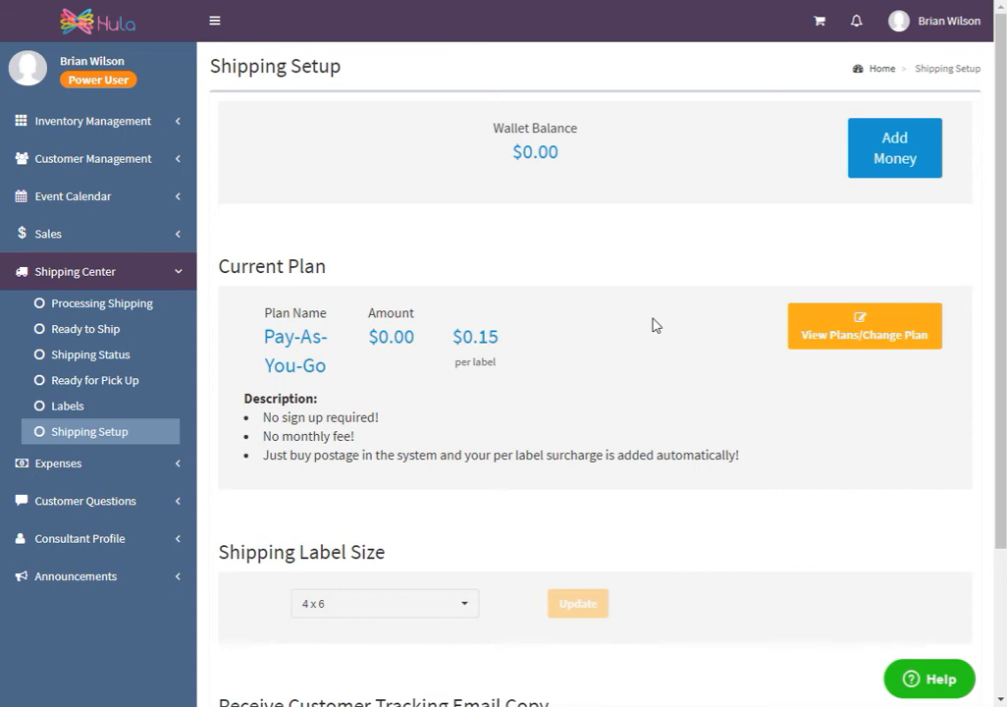
click(814, 333)
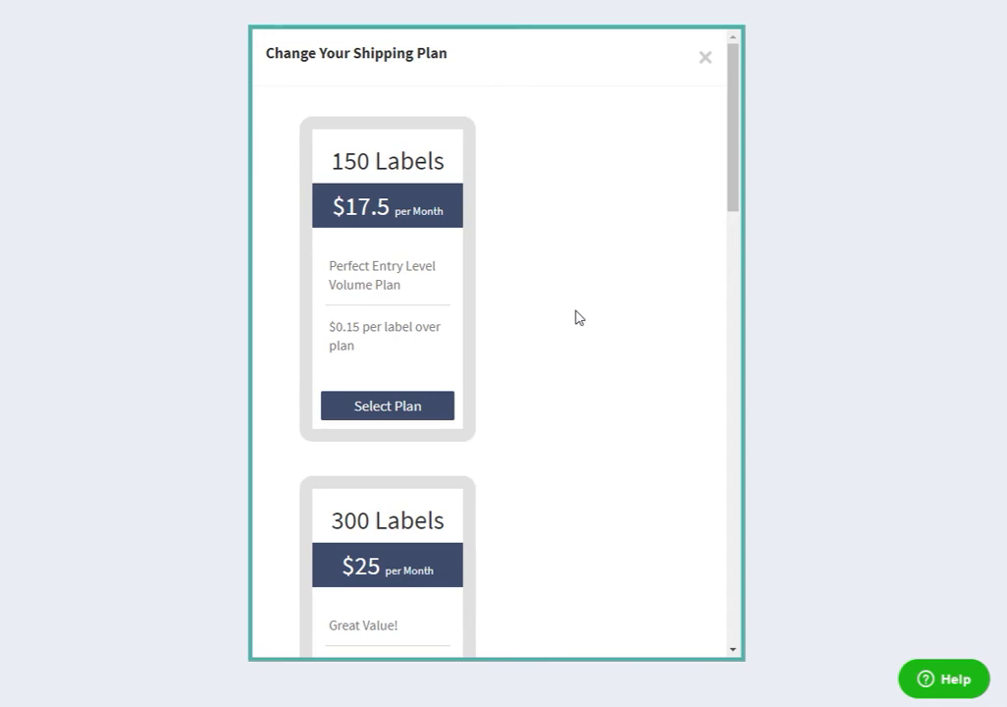
scroll(578, 316, down, 8)
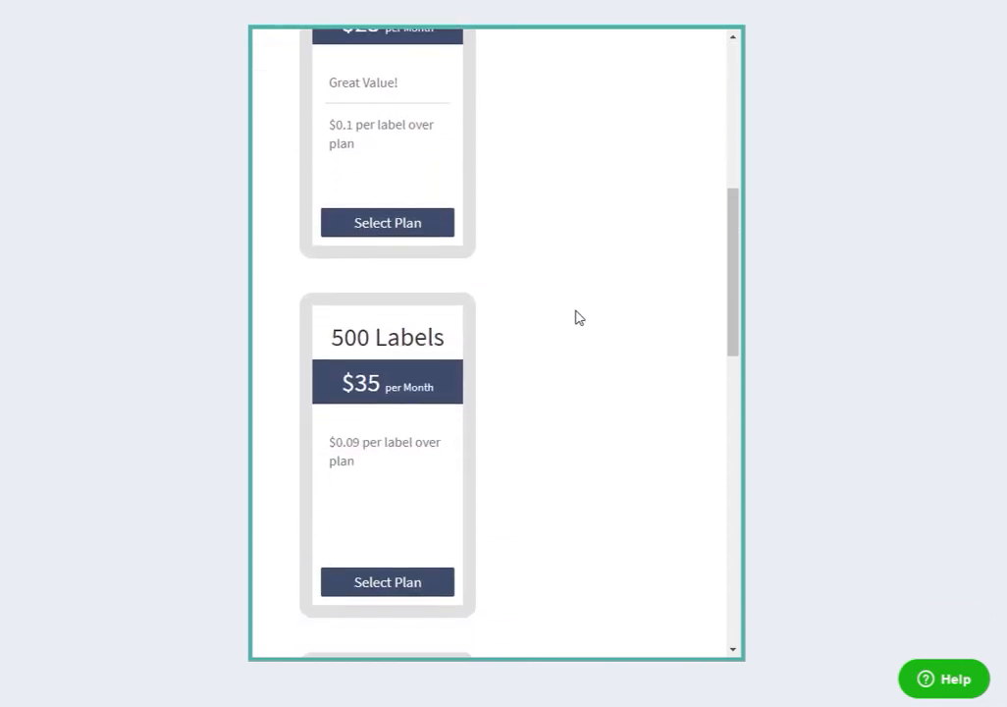
scroll(578, 316, down, 8)
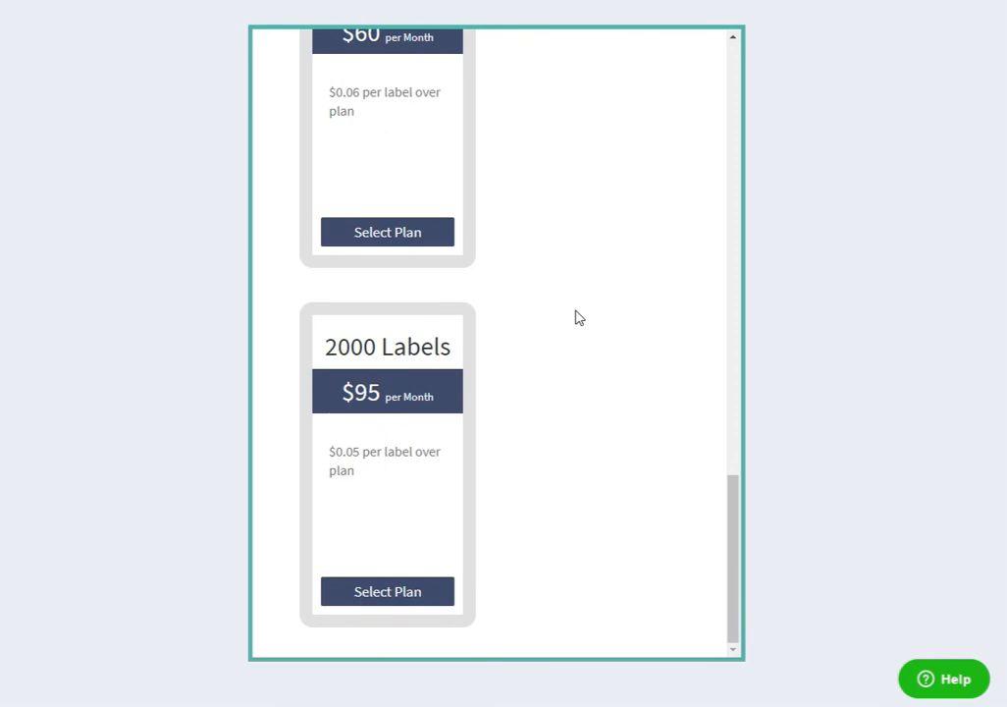
scroll(592, 317, up, 1)
scroll(593, 318, up, 15)
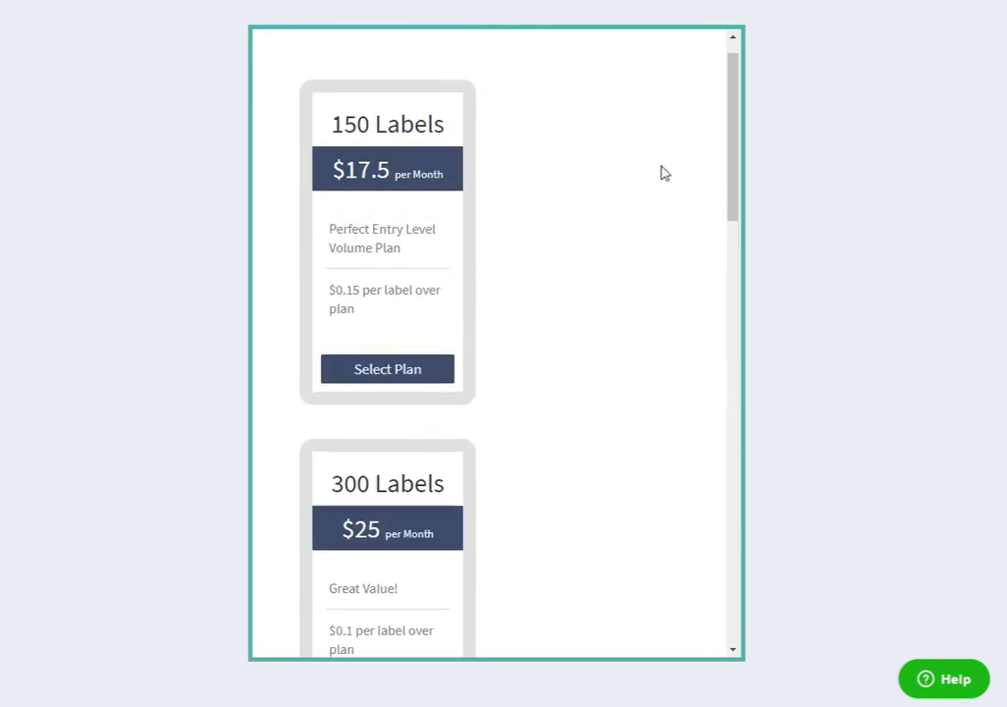
click(703, 58)
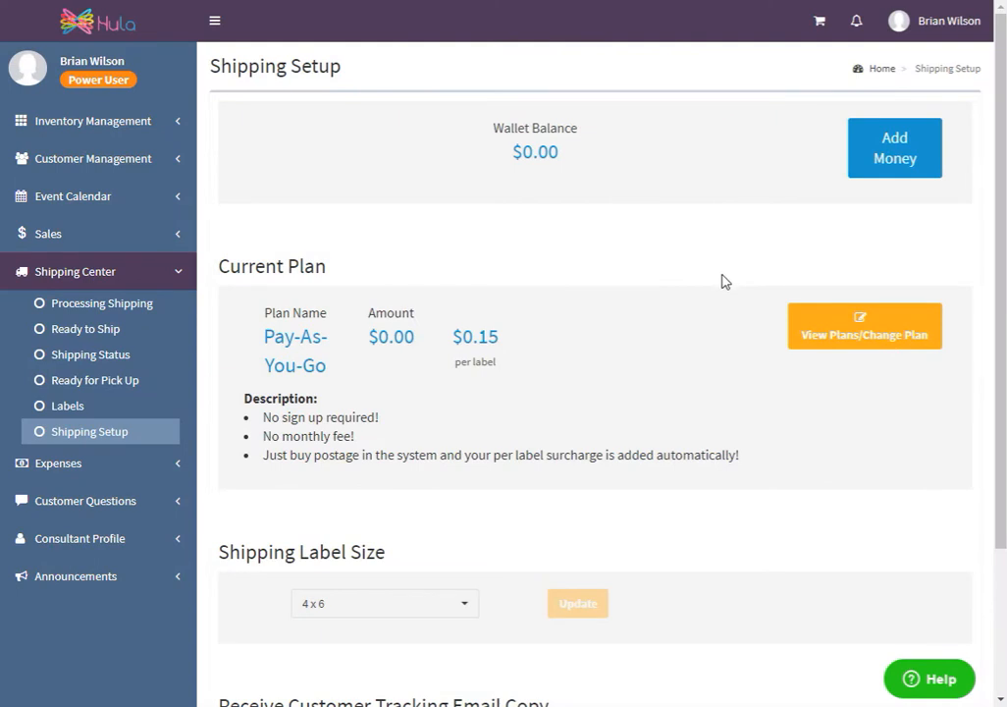
Look through the available shipping label sizes in the shipping setup
scroll(704, 335, down, 2)
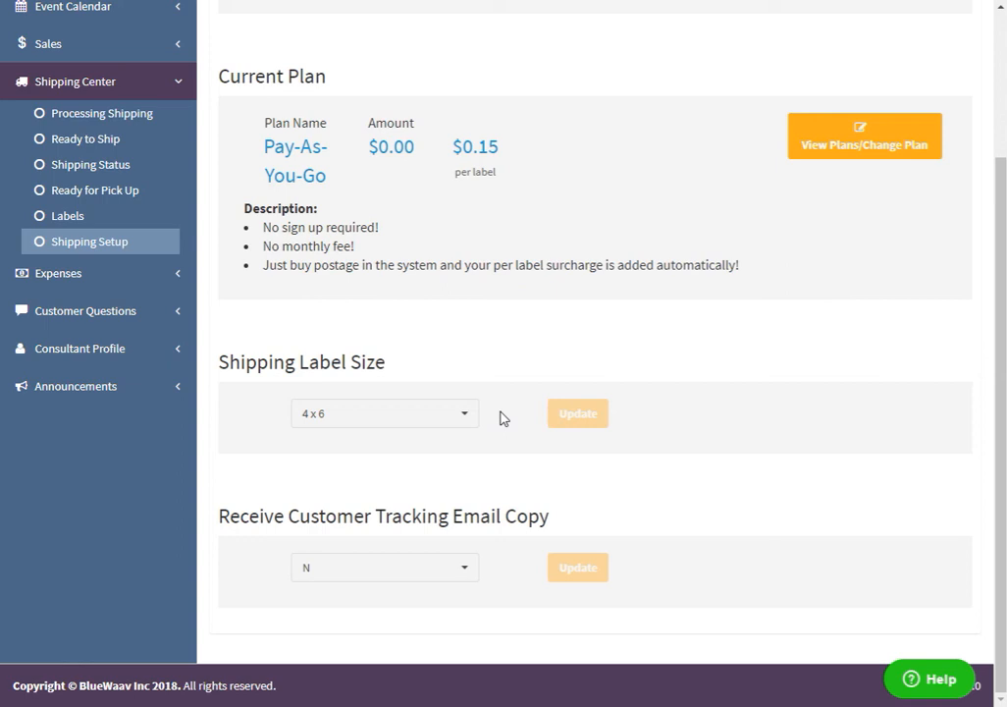
click(468, 420)
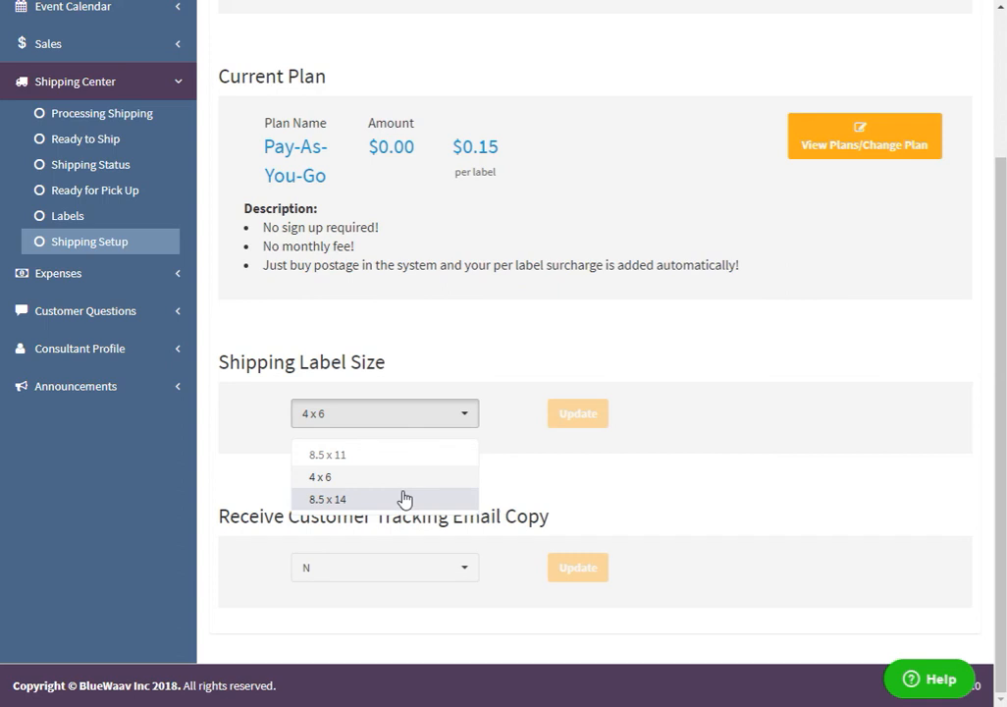
click(527, 378)
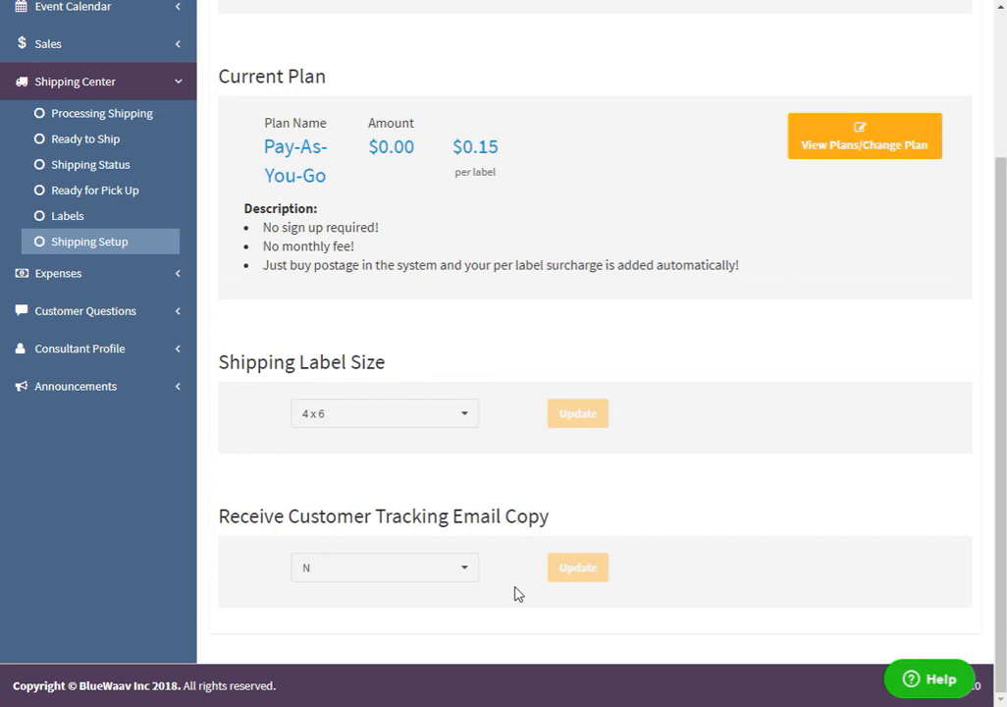
Set Receive Customer Tracking Email Copy to Y in the shipping setup and save the change
click(466, 582)
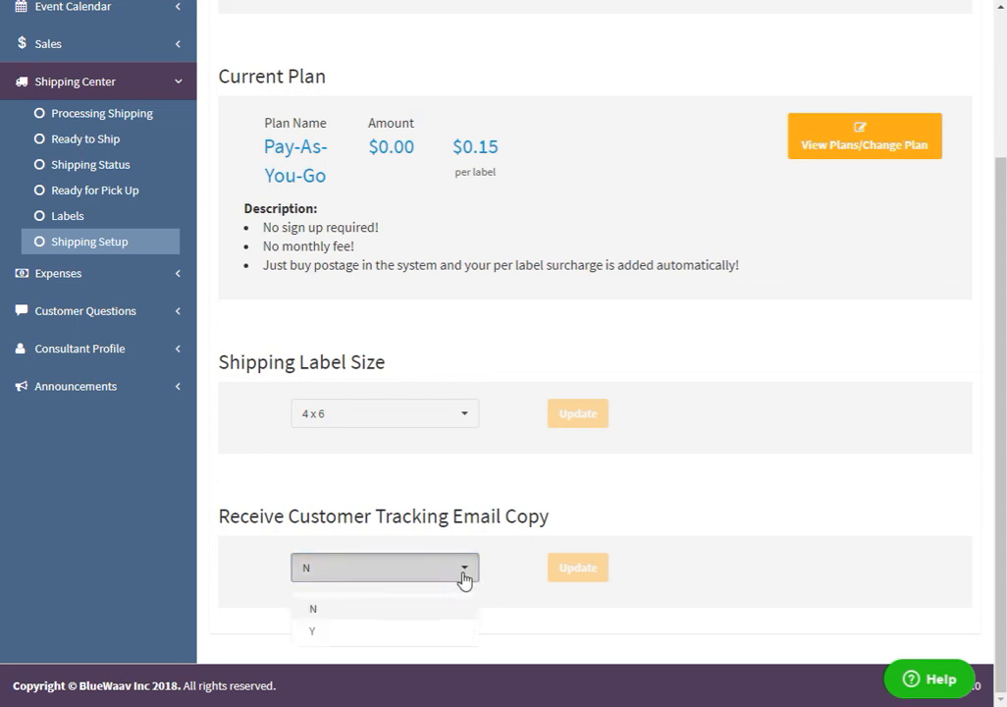
click(363, 631)
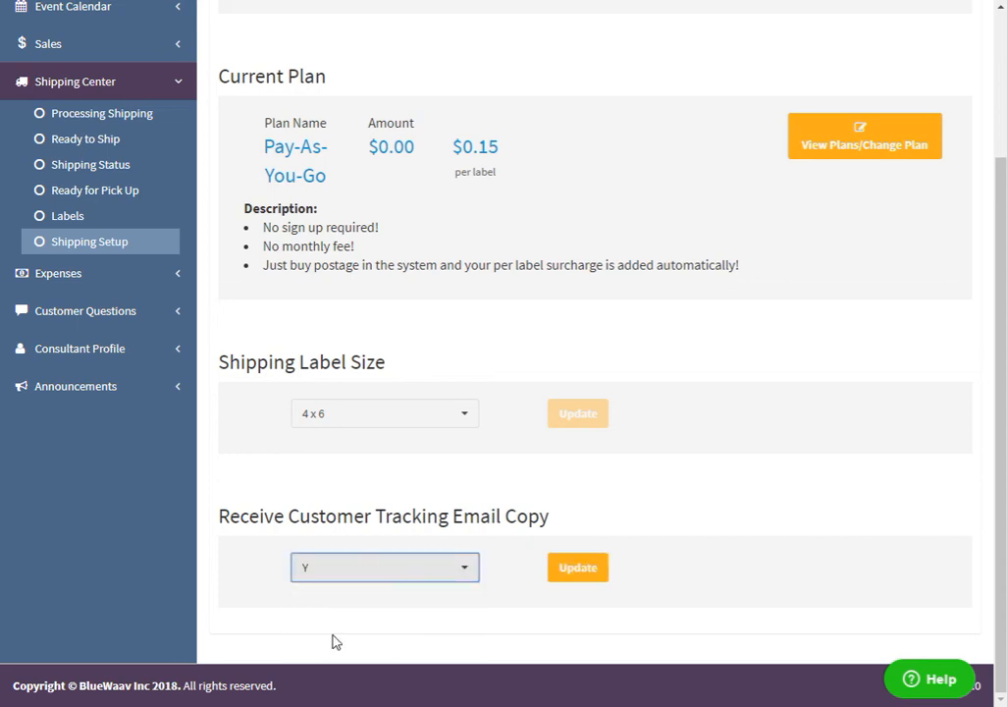
click(578, 577)
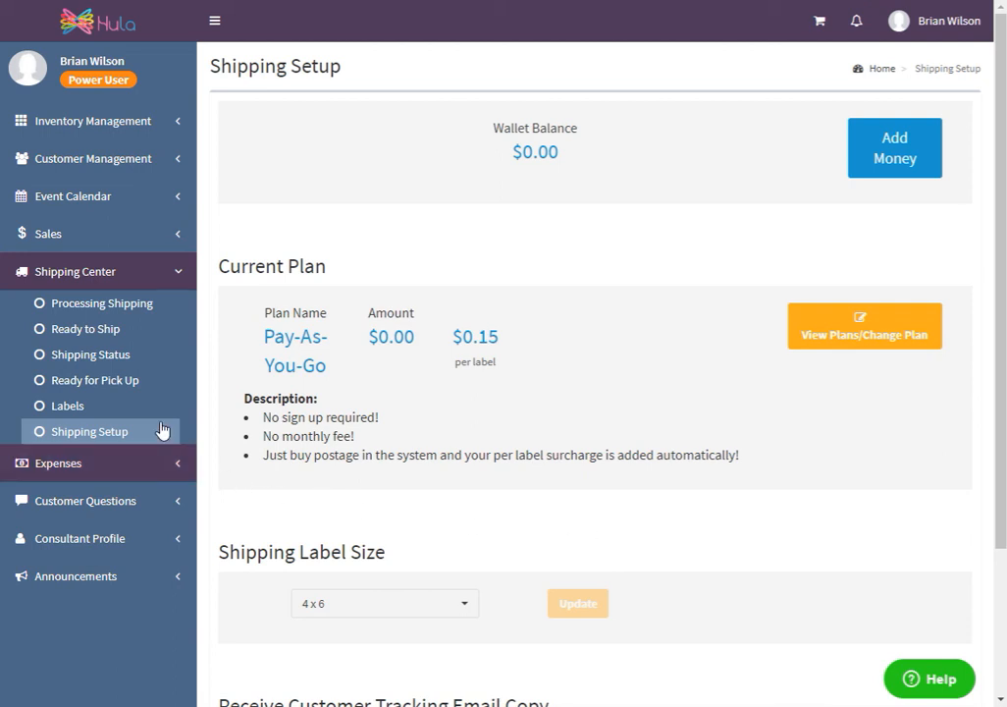
Check the Shipping Status list and go to the orders in Processing Shipping
click(84, 357)
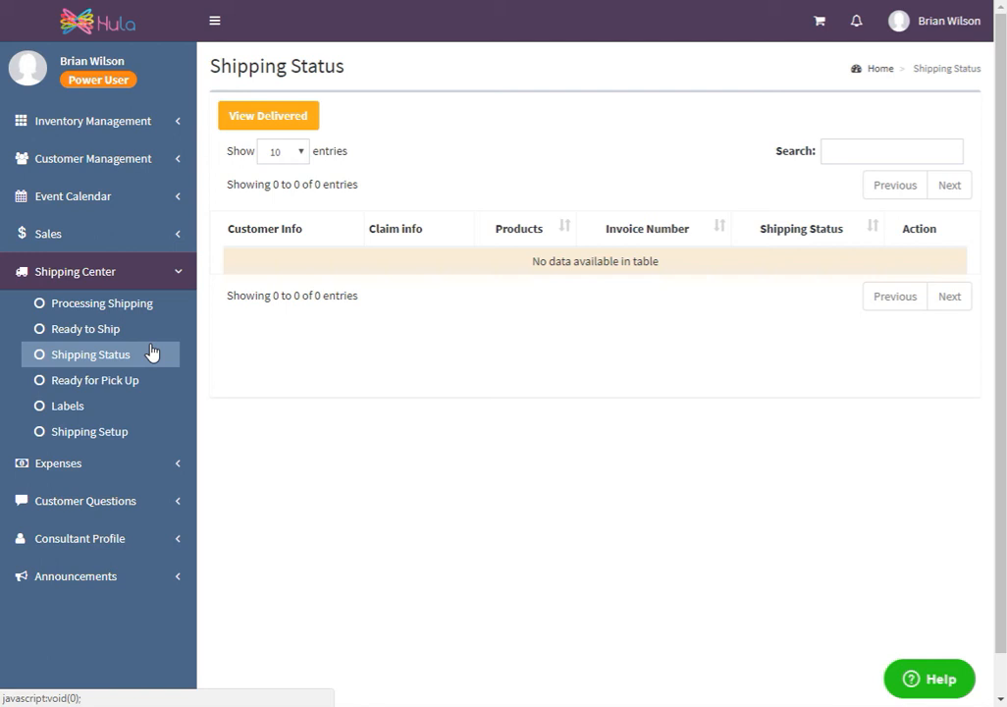
click(128, 307)
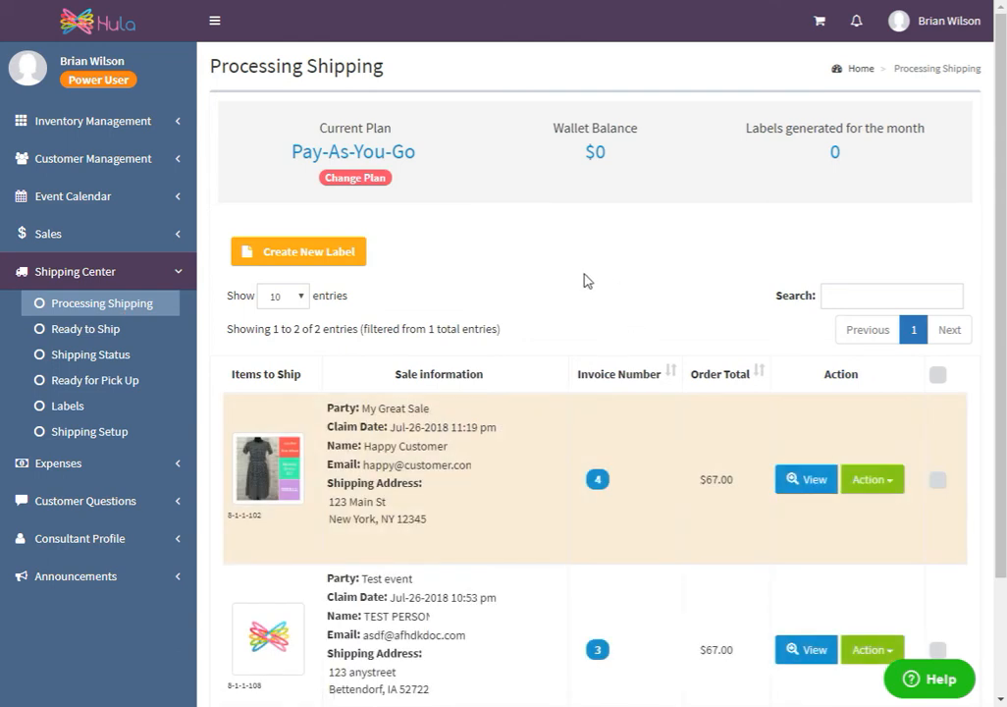
Look through a new standalone label's From address, customer choices, To address and package details, and close the form without creating the label
click(299, 256)
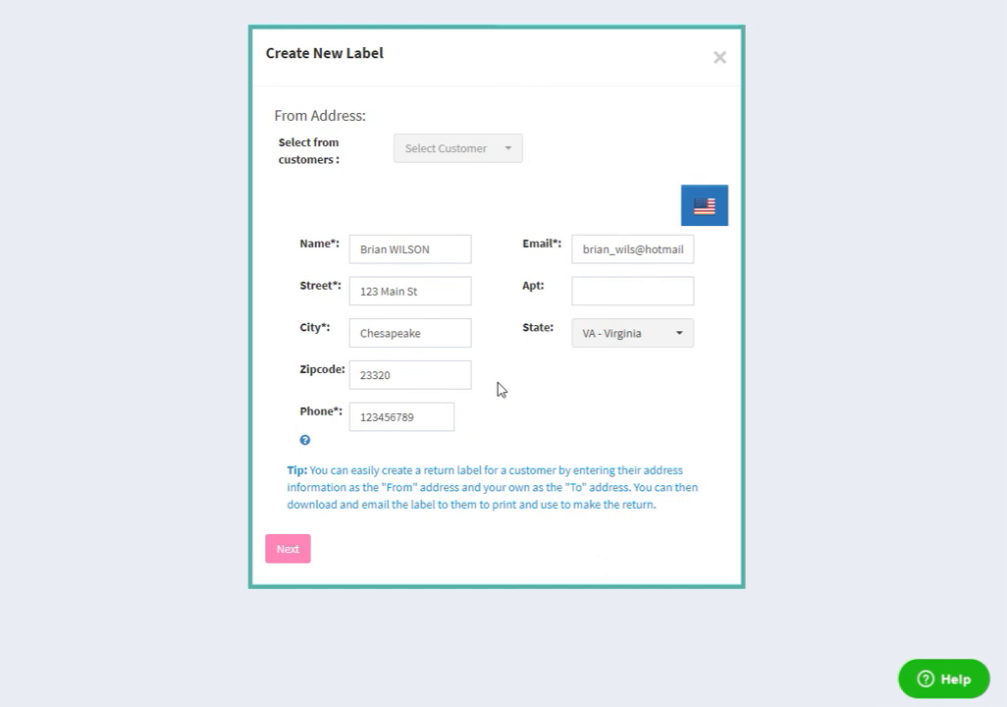
click(507, 157)
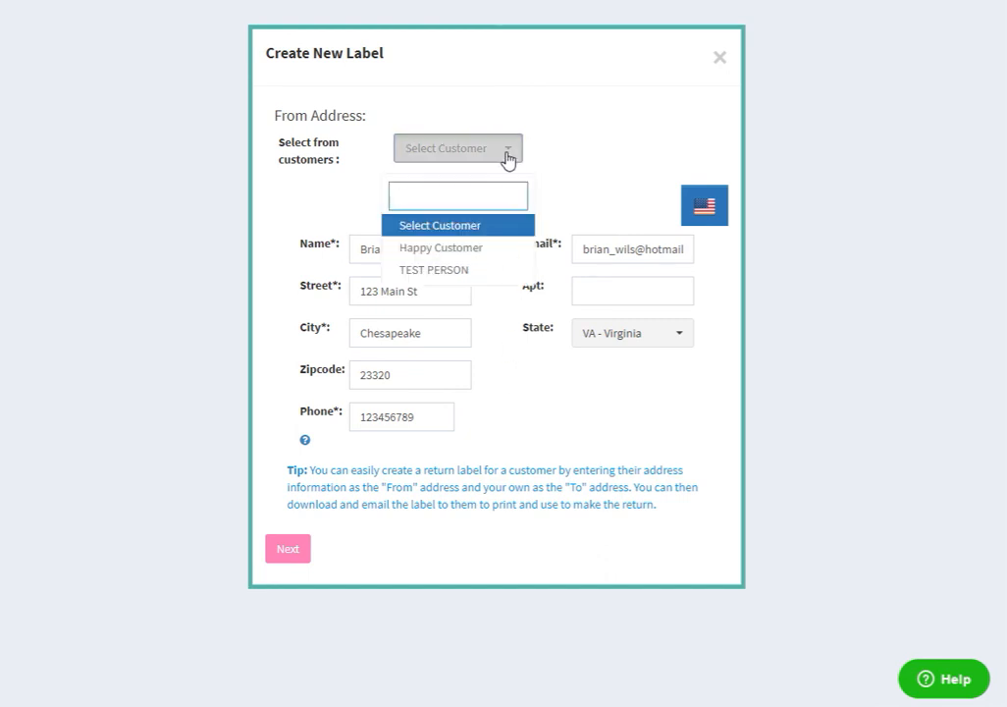
click(471, 250)
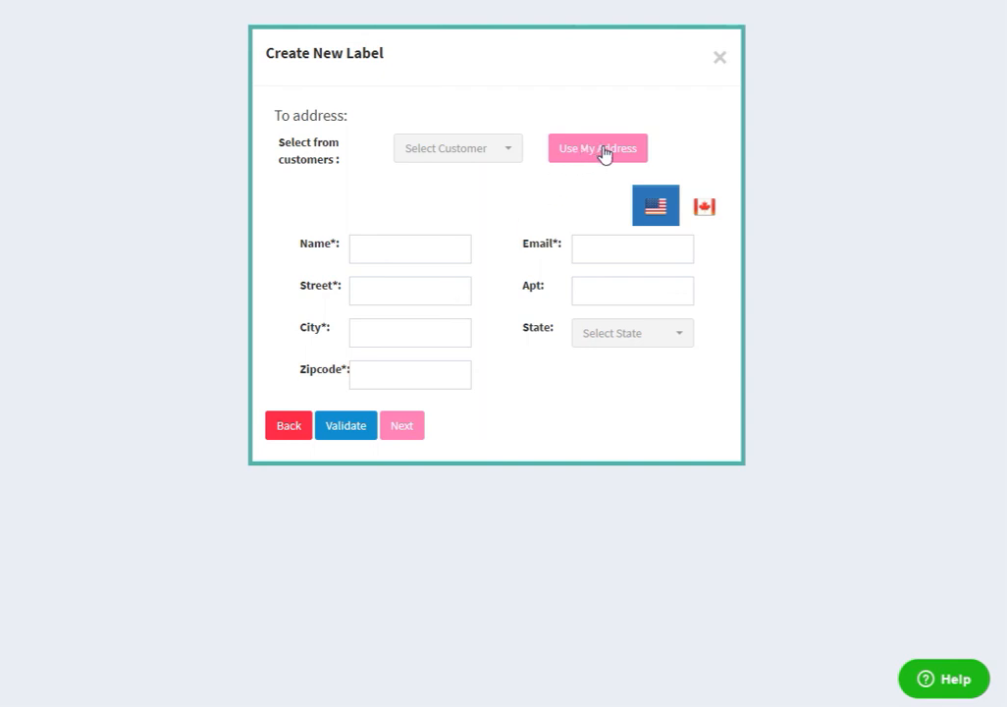
click(351, 432)
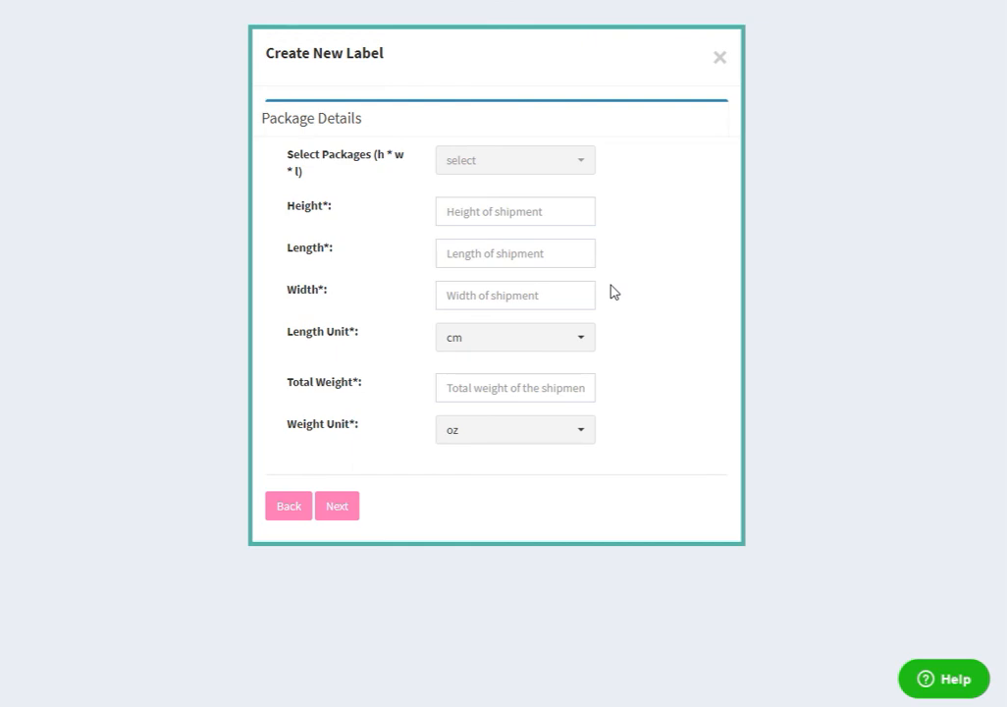
click(720, 57)
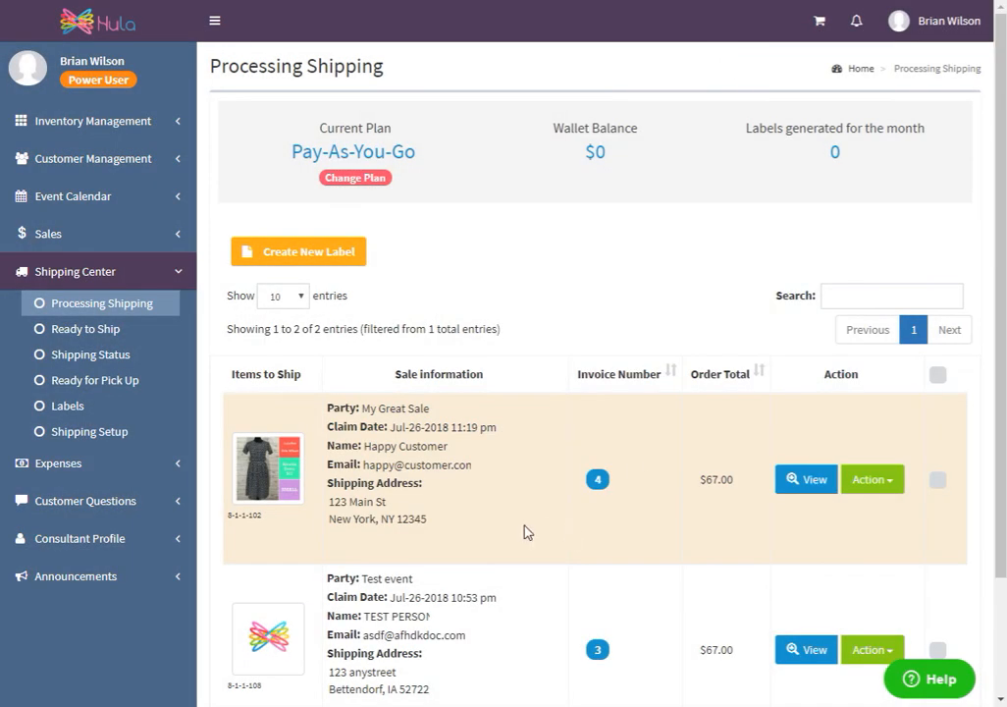